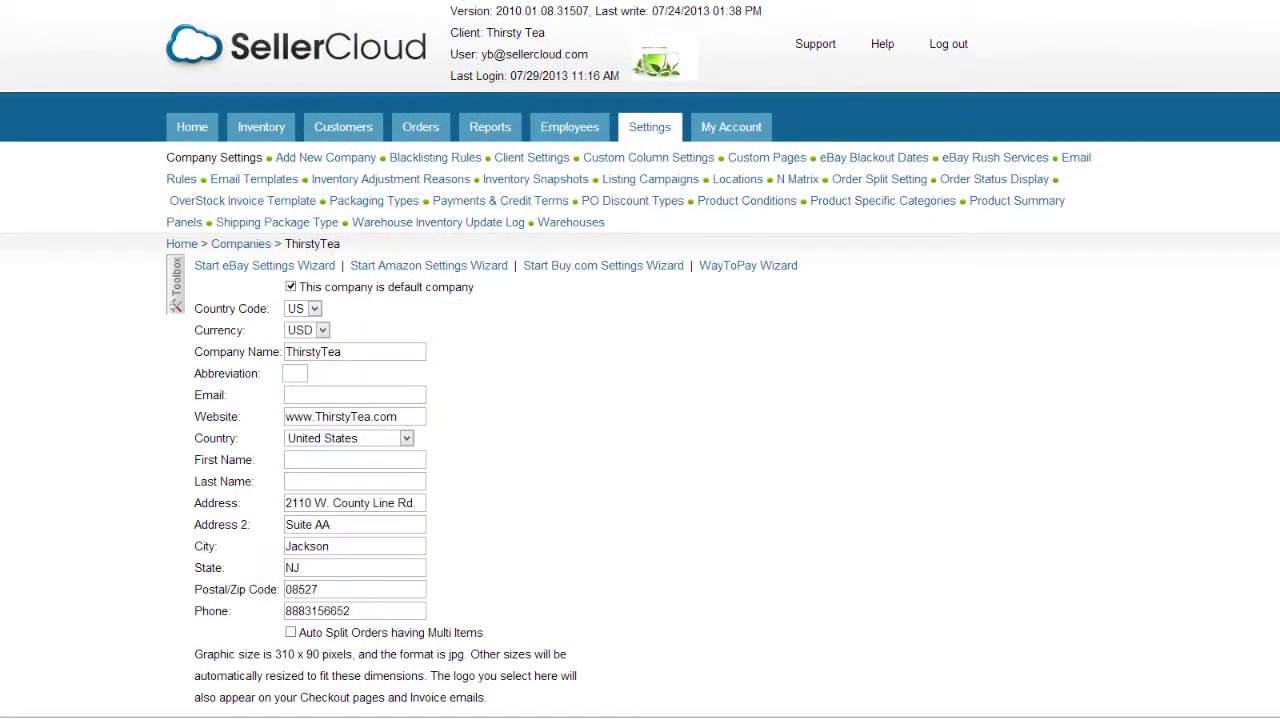
Open the Authorize.Net processor for editing from the credit card processor selection in ThirstyTea's payment settings.
click(175, 298)
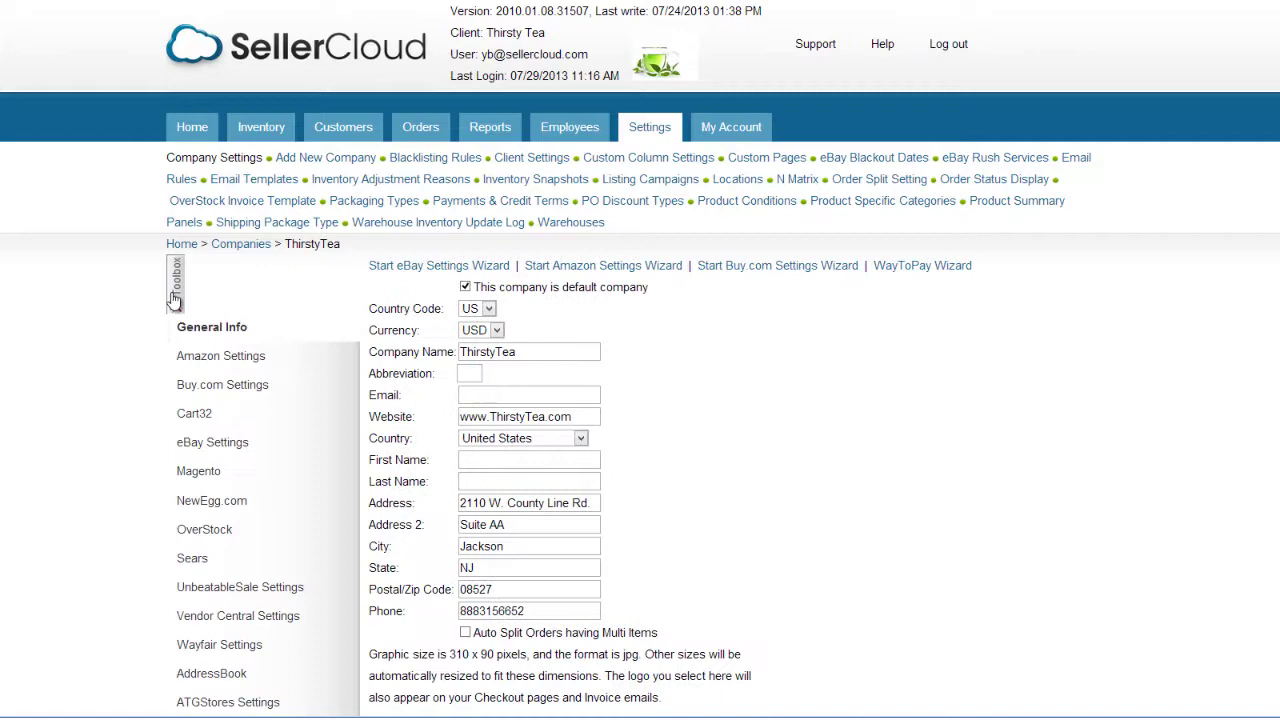
scroll(190, 400, down, 5)
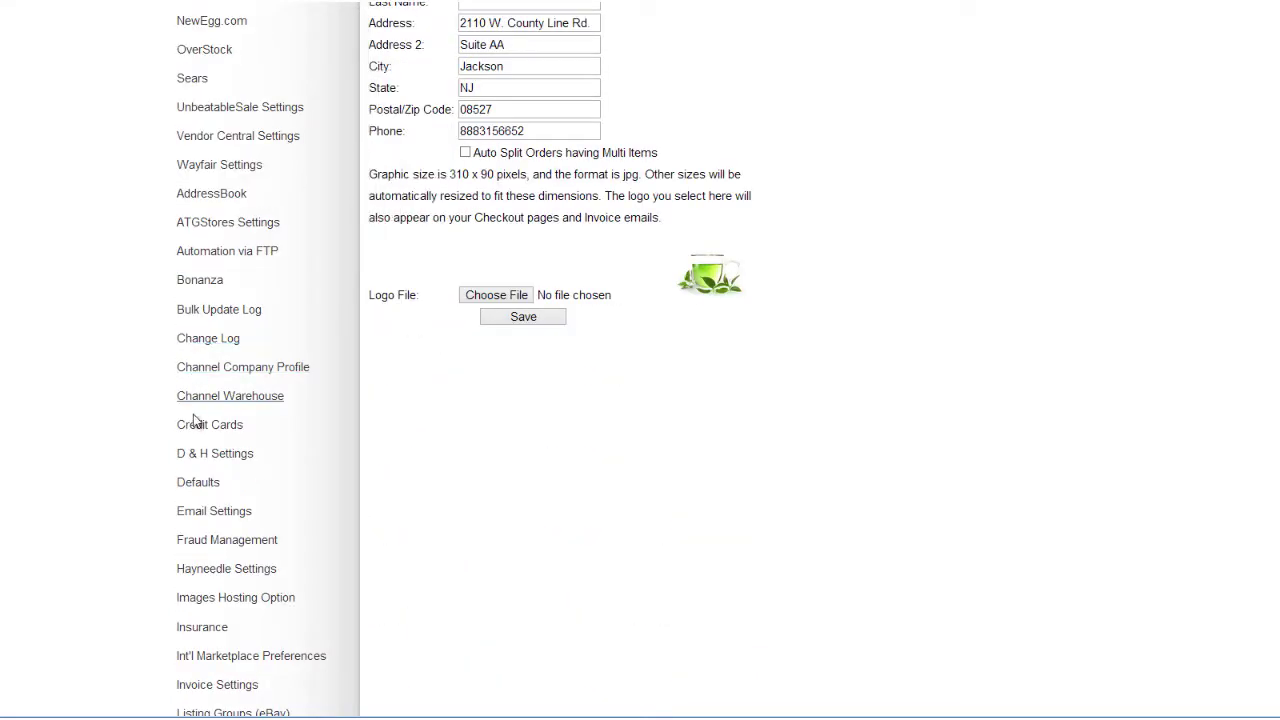
mouse_move(189, 528)
scroll(189, 531, down, 3)
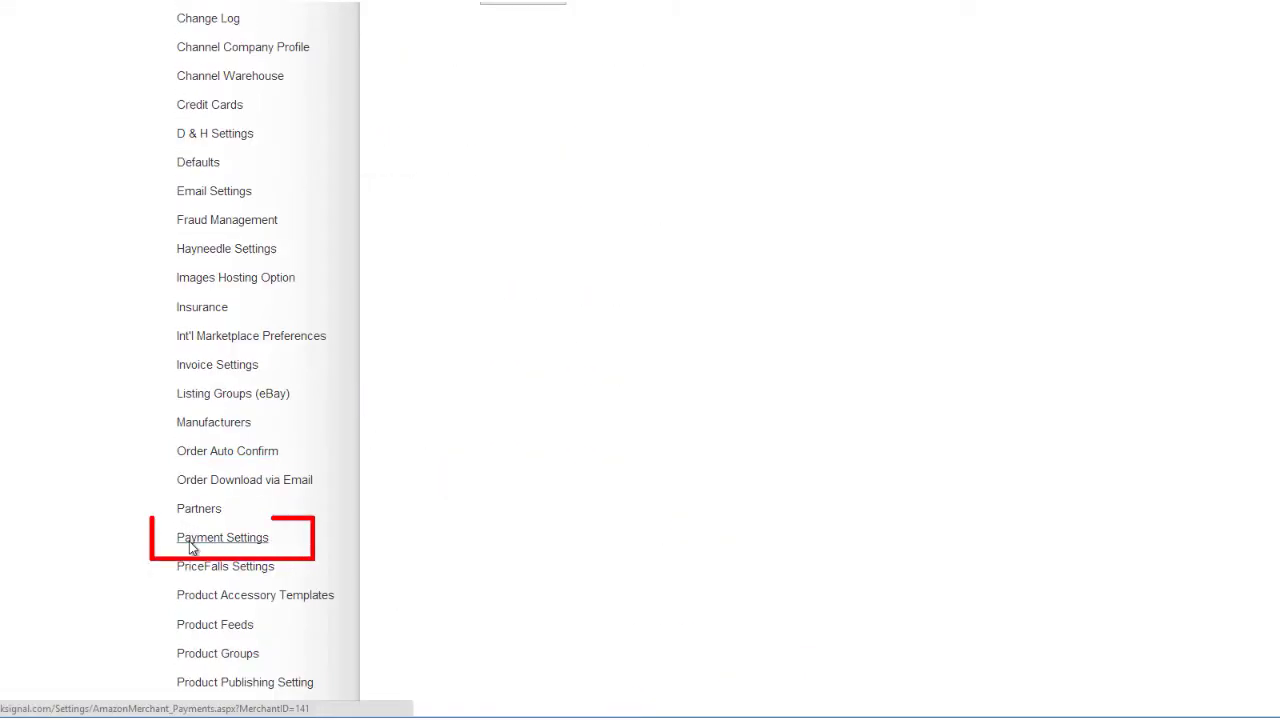
click(189, 541)
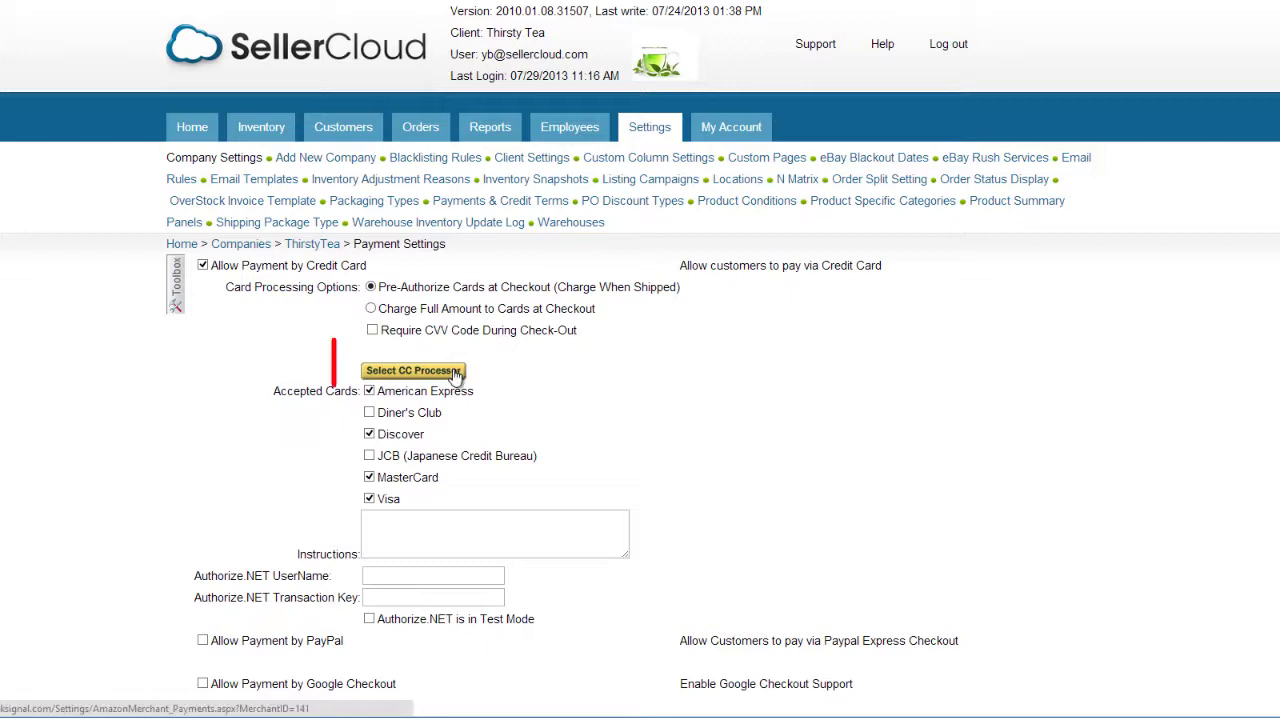
click(412, 371)
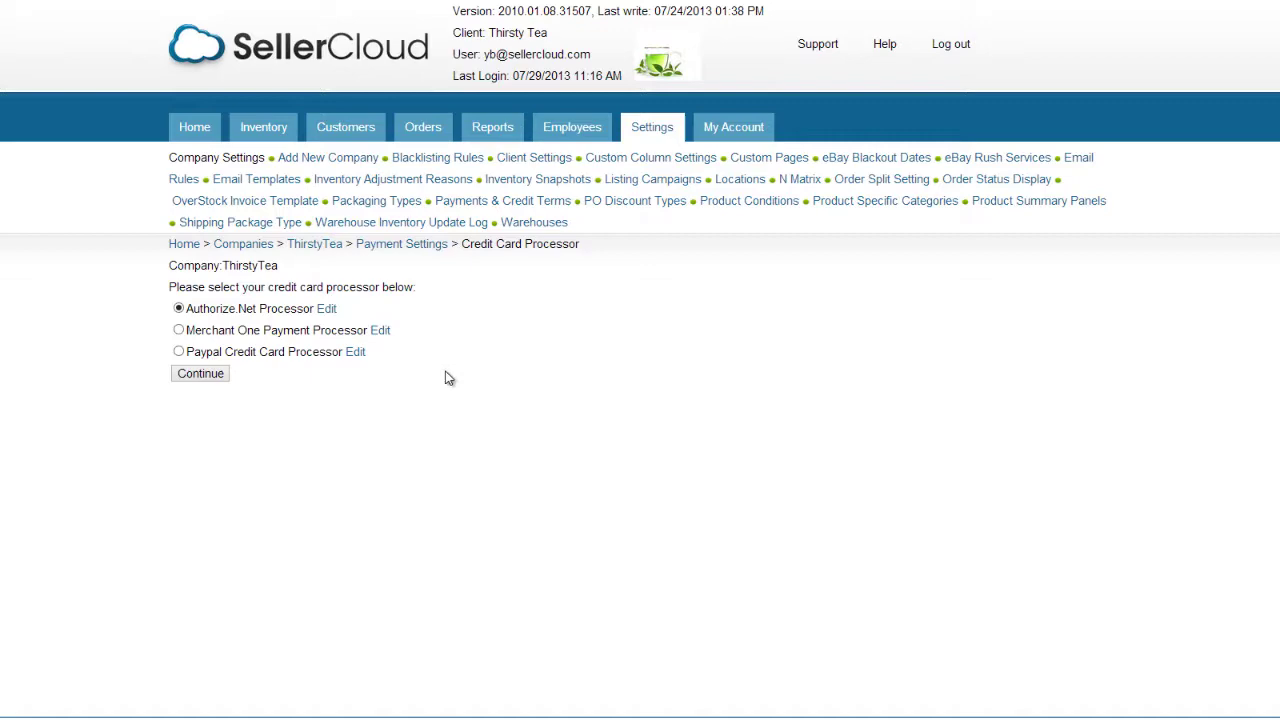
click(327, 309)
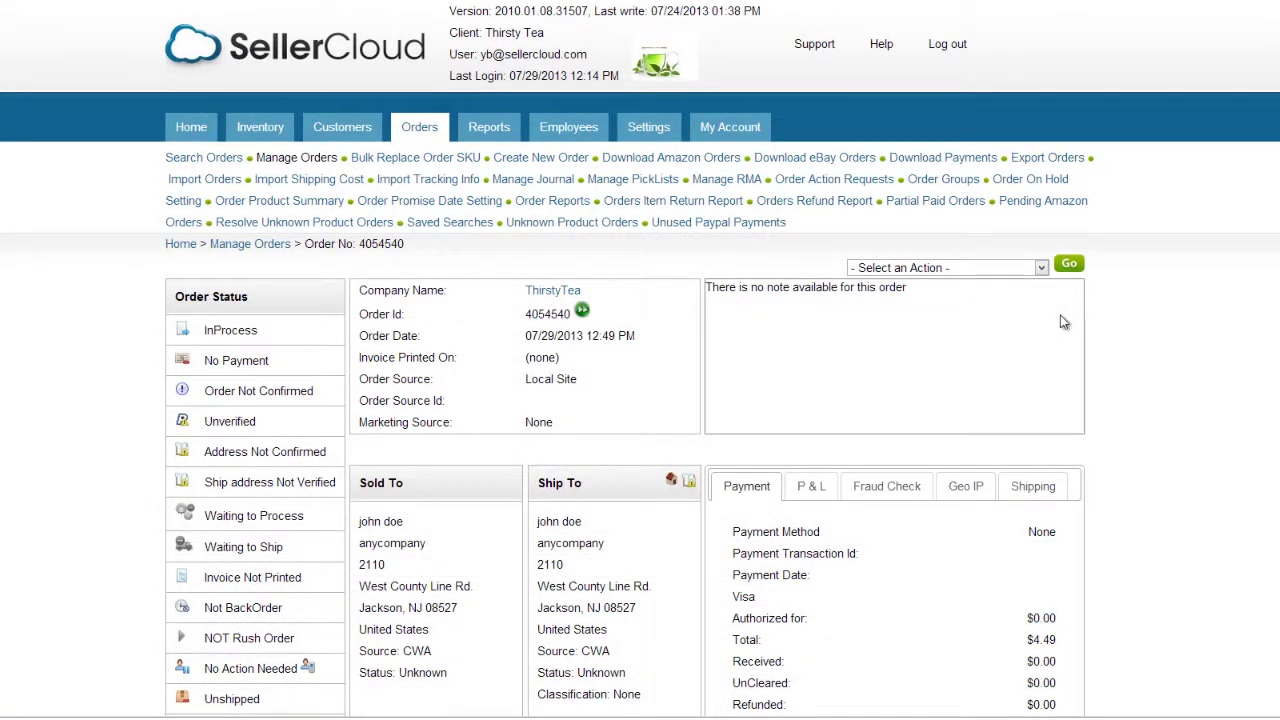
Run the Receive Payment action on the ThirstyTea order to open its payment page.
click(1043, 267)
scroll(998, 545, down, 1)
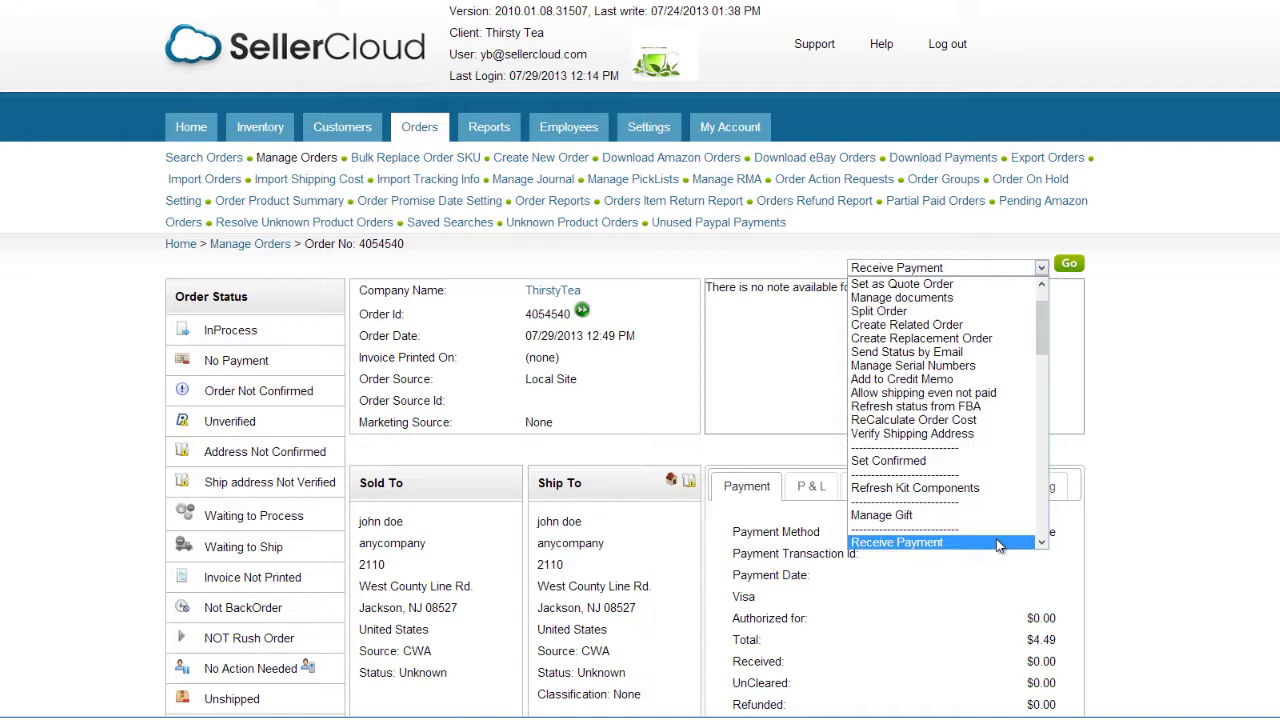
click(996, 542)
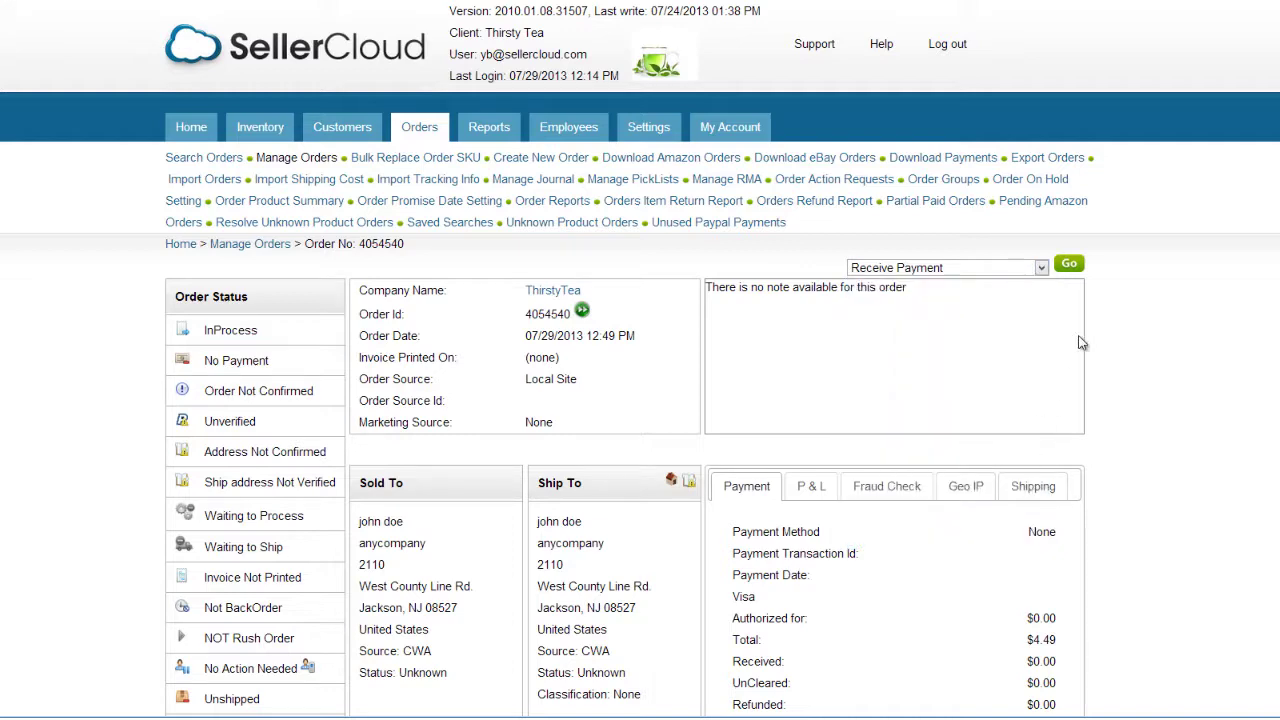
click(1069, 264)
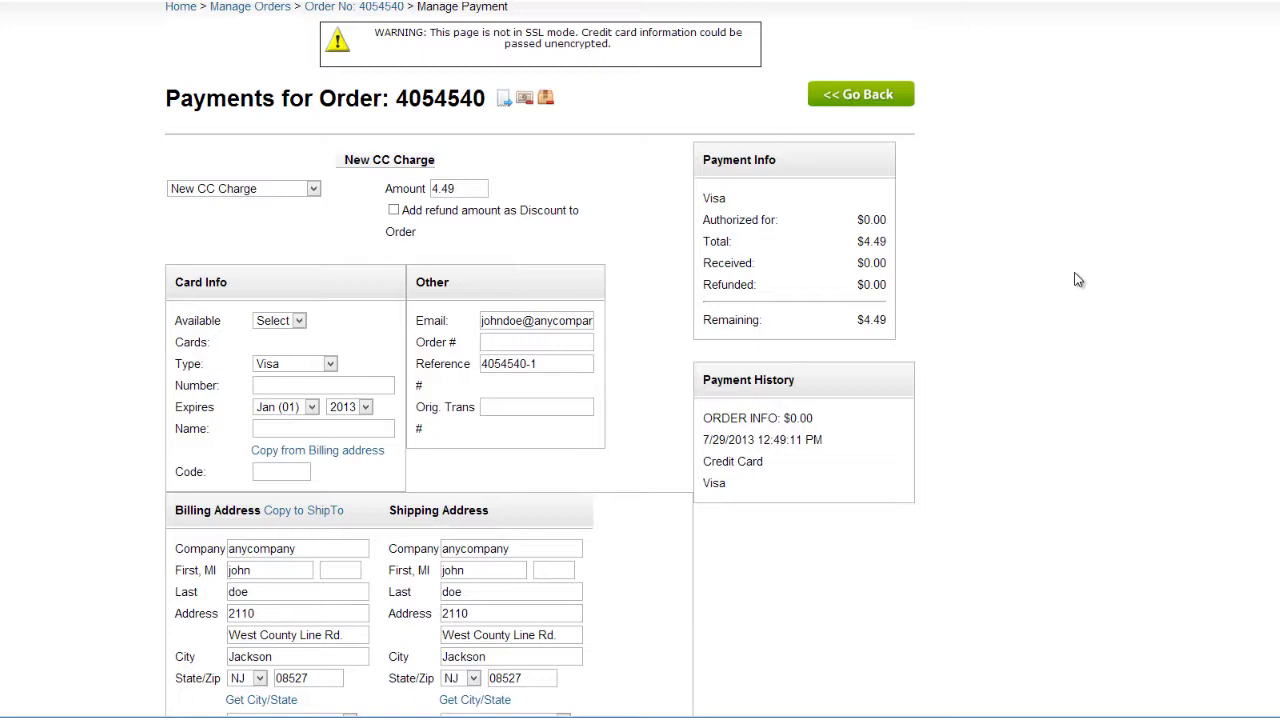
Fill in the new CC charge with card type Visa, the card number, expiry date, cardholder name and security code.
click(330, 364)
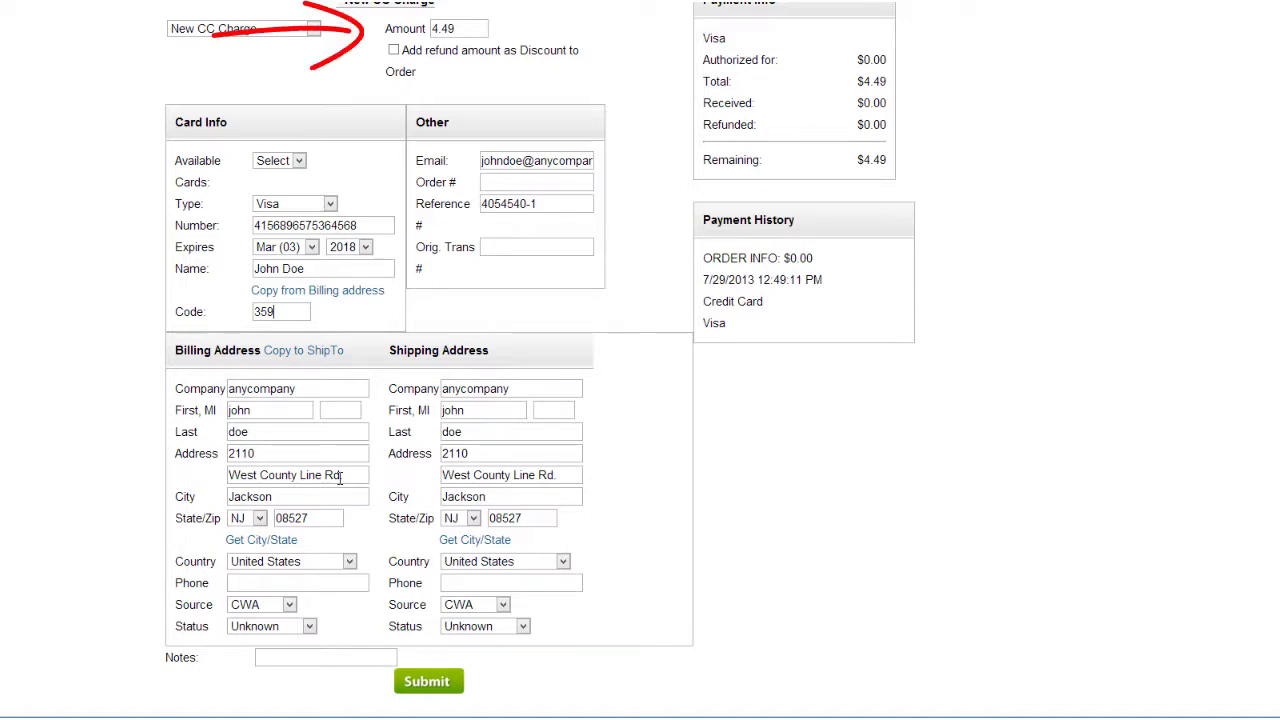
scroll(340, 478, down, 3)
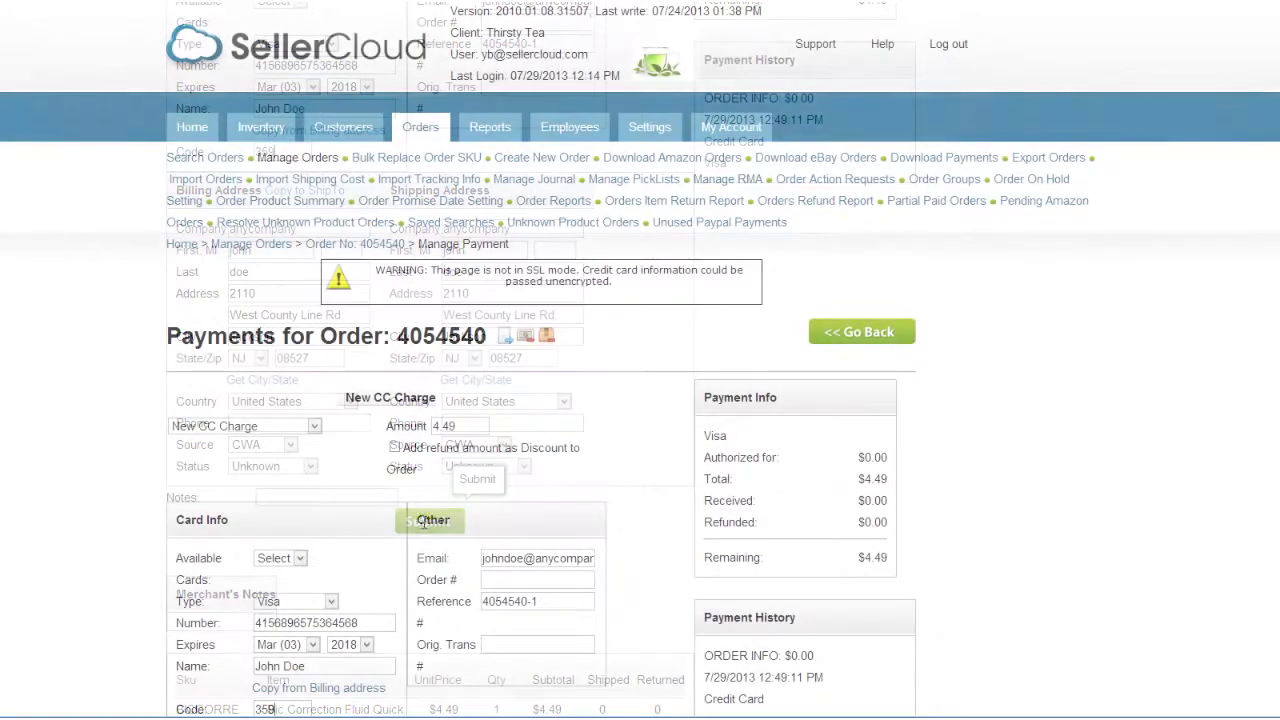
Record a Receive Check payment for the order with check number 78965 and submit it.
click(314, 427)
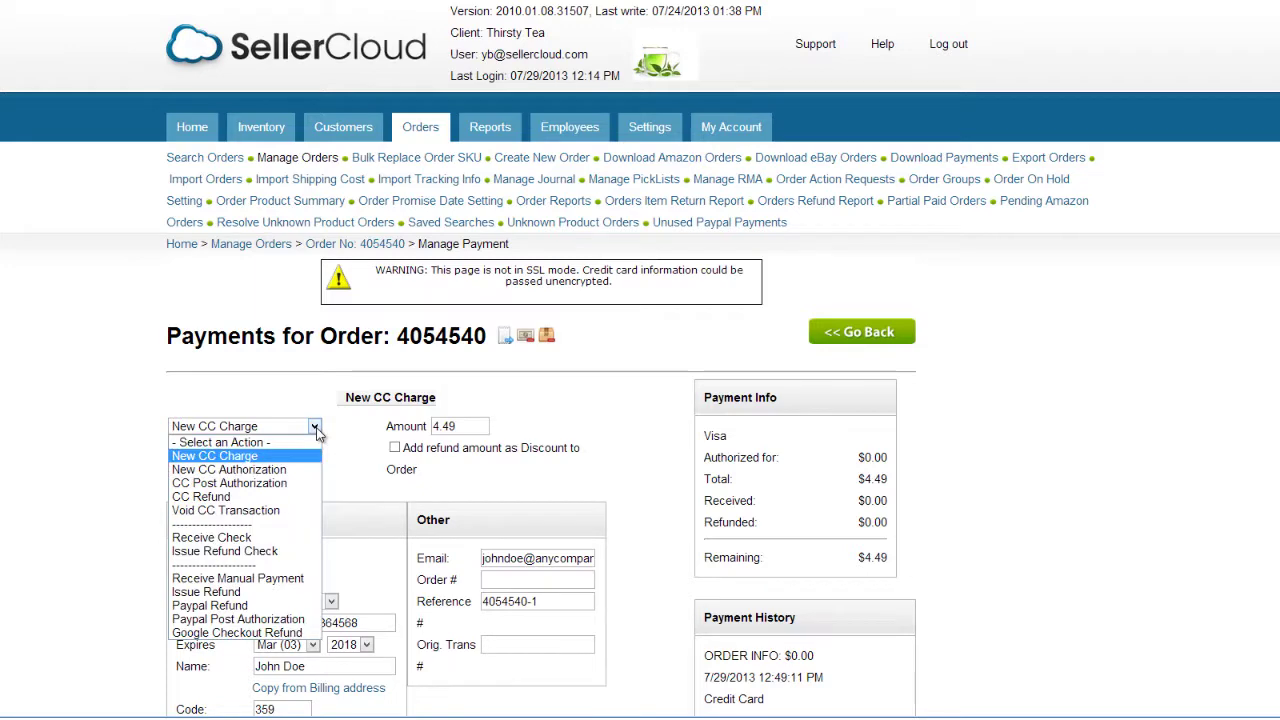
click(300, 537)
scroll(450, 510, down, 3)
click(523, 489)
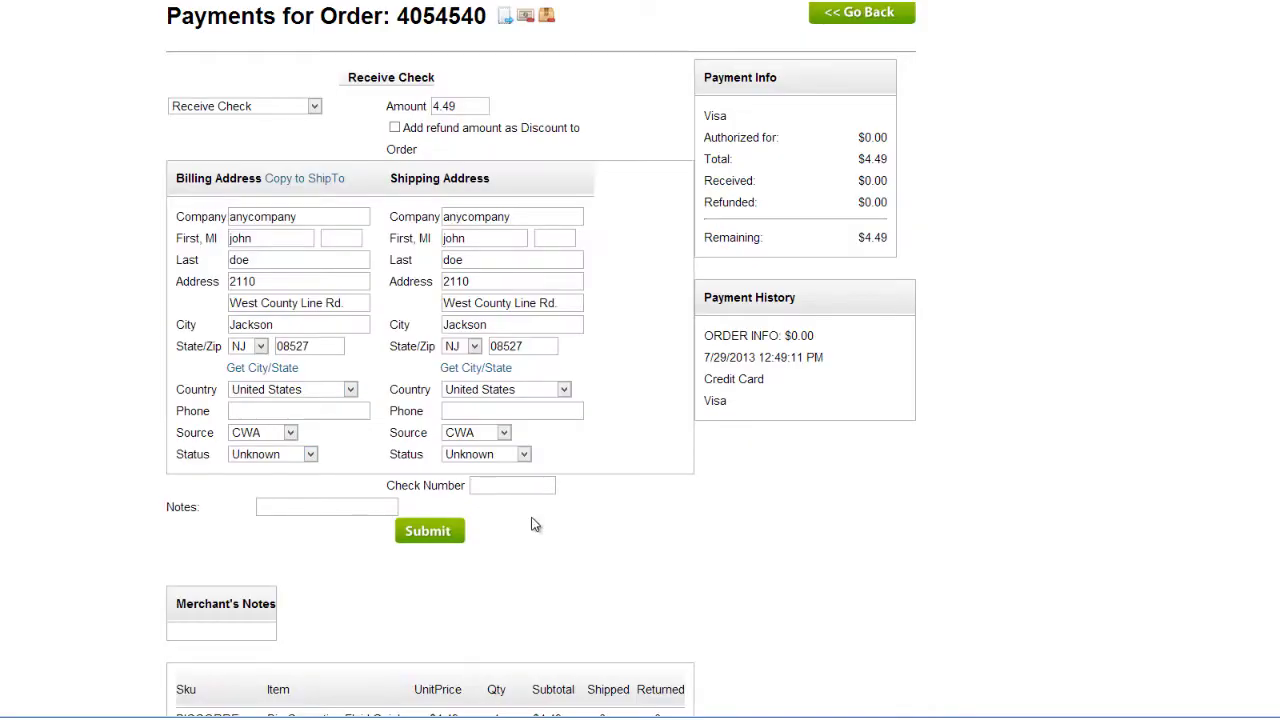
text(78900)
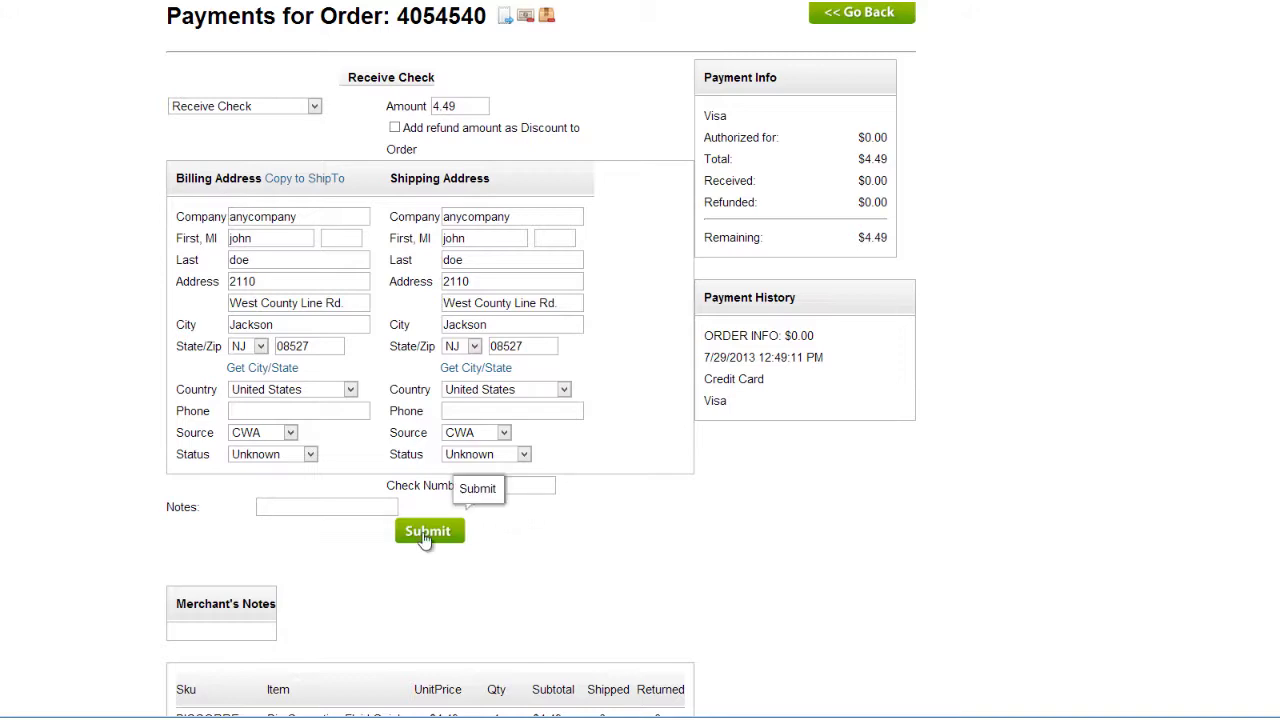
click(427, 532)
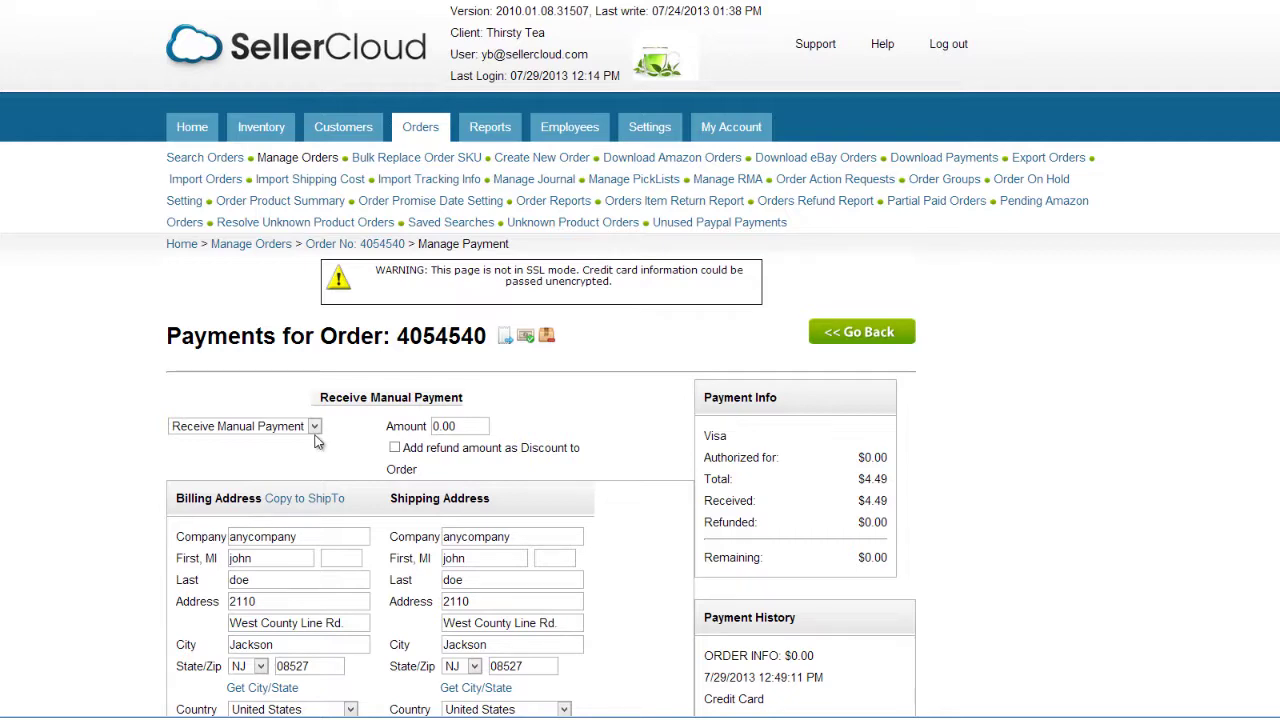
Set the payment type of the order's manual payment to Paypal.
scroll(322, 448, down, 3)
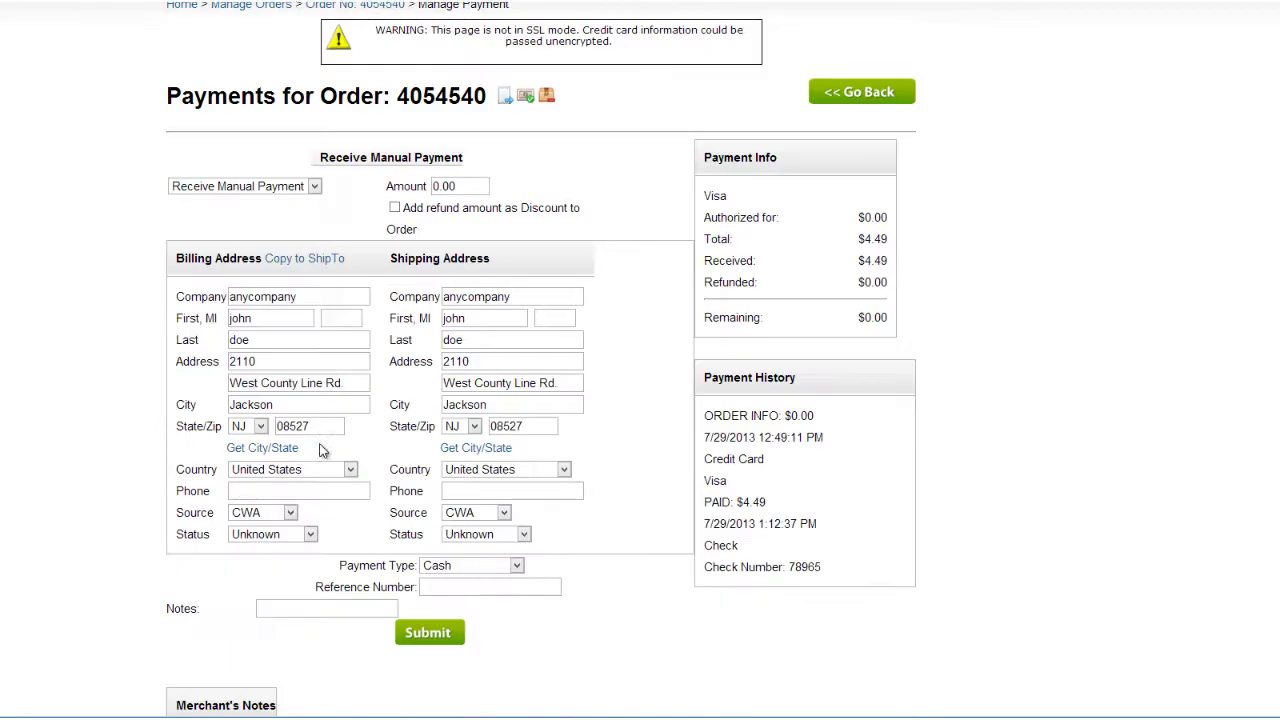
click(516, 566)
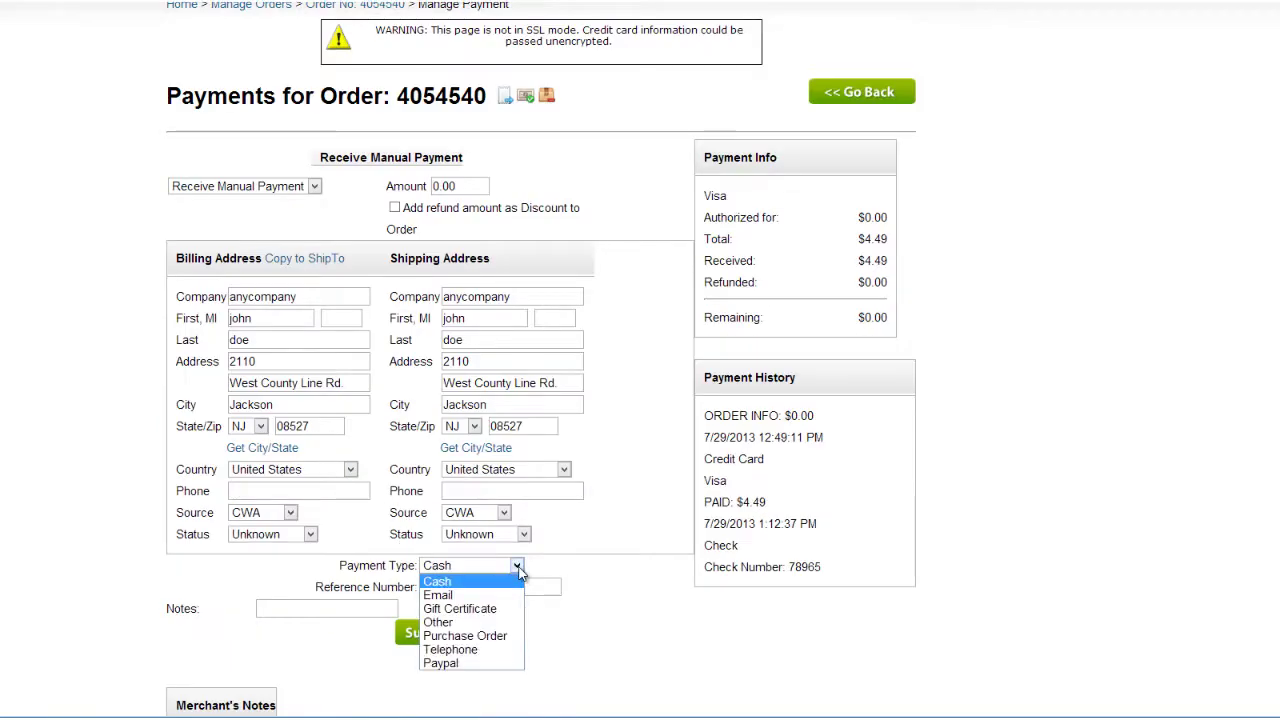
click(470, 663)
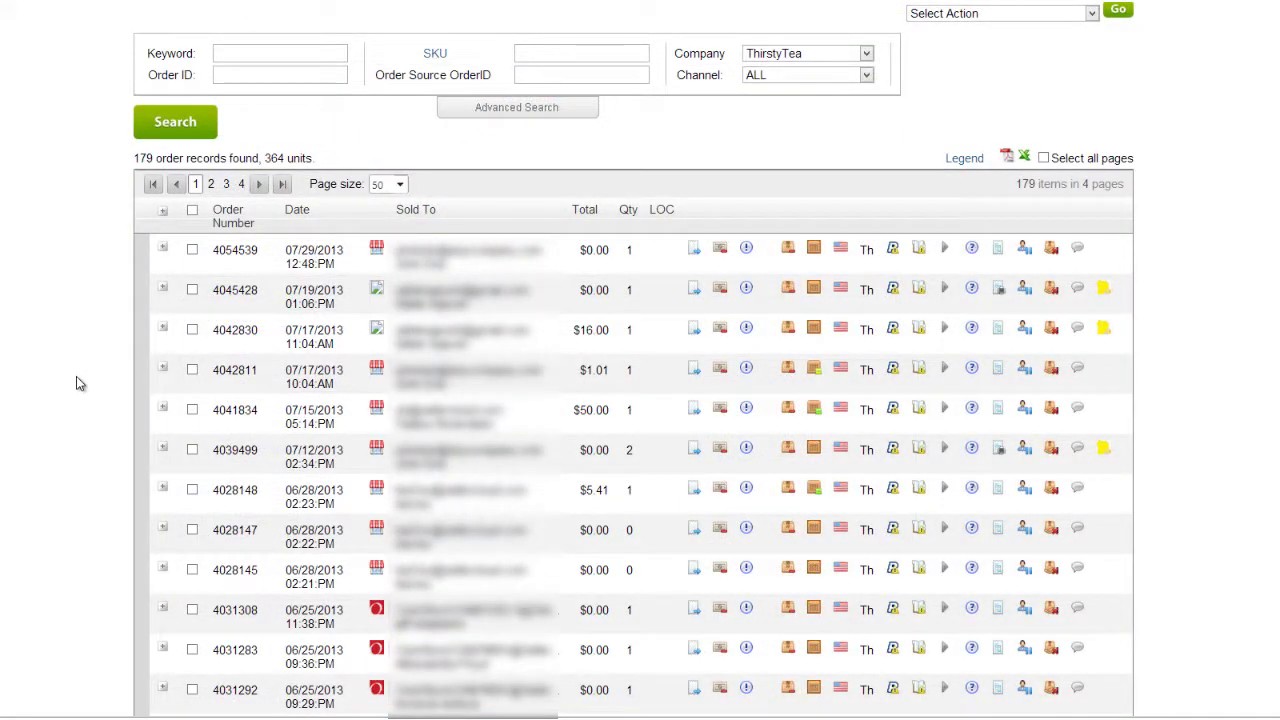
Apply a check payment with check number 12345 to the $16.00 and $50.00 orders together.
click(191, 330)
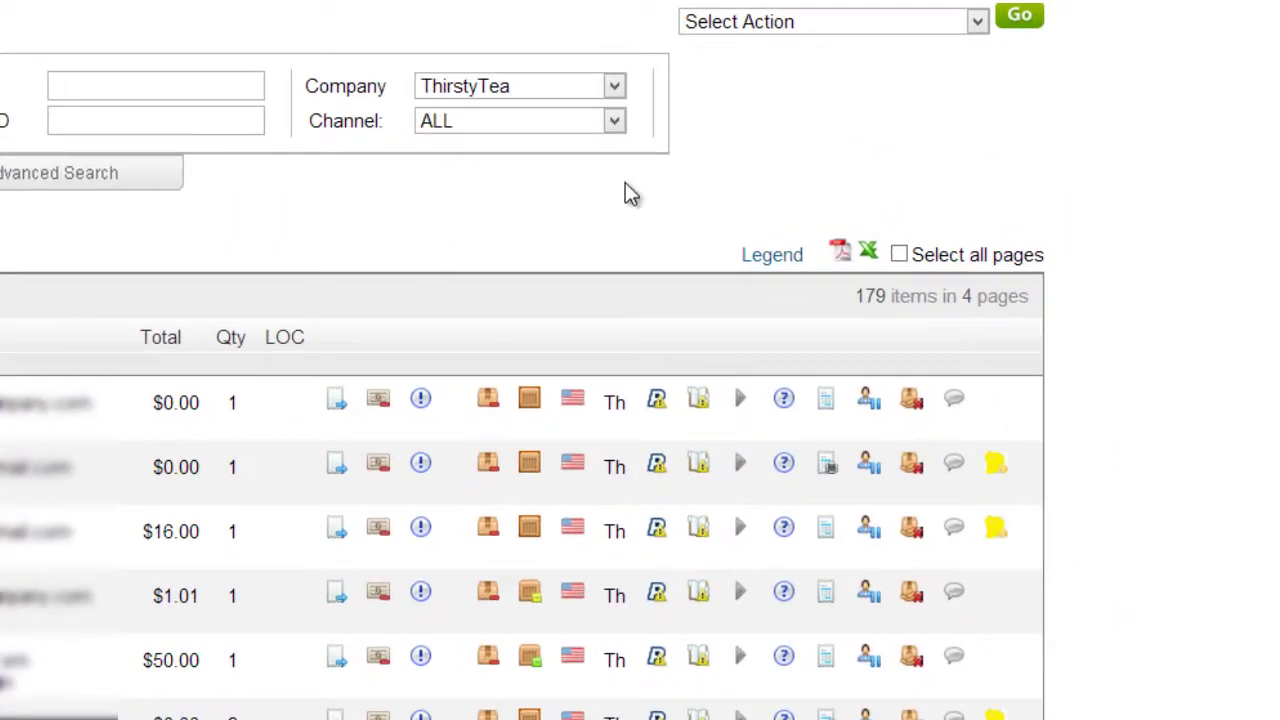
click(960, 22)
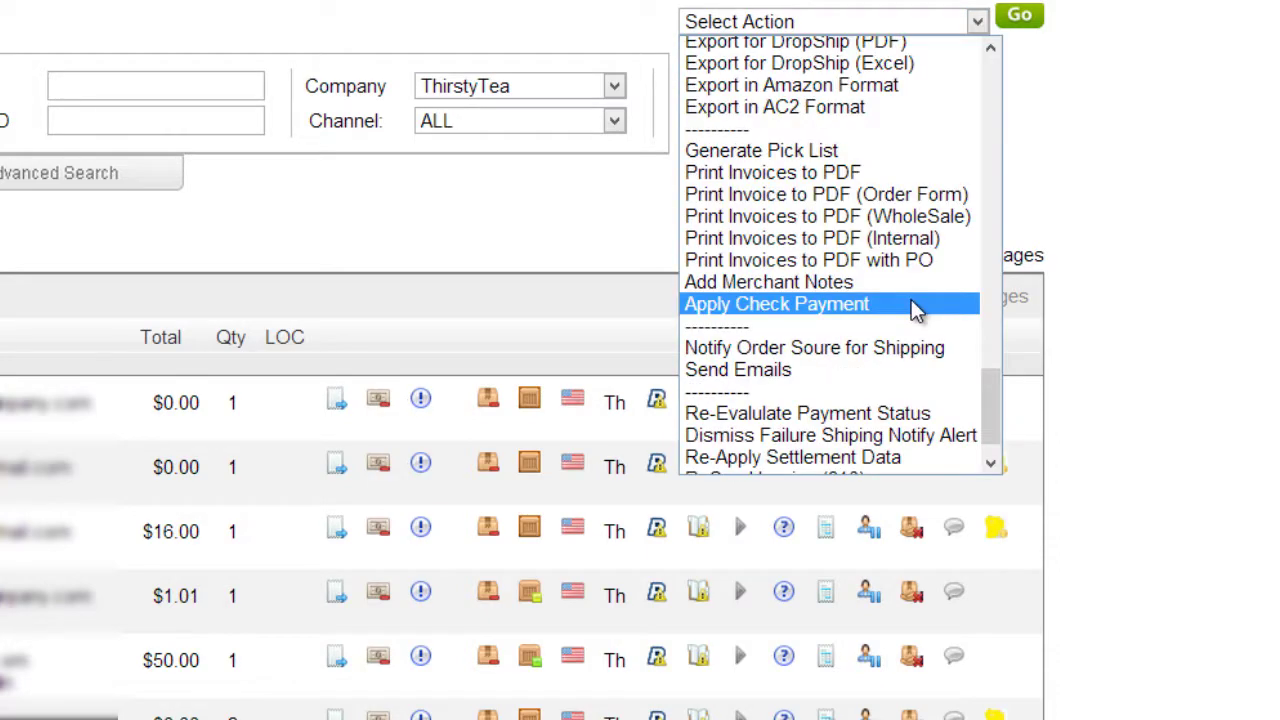
click(916, 304)
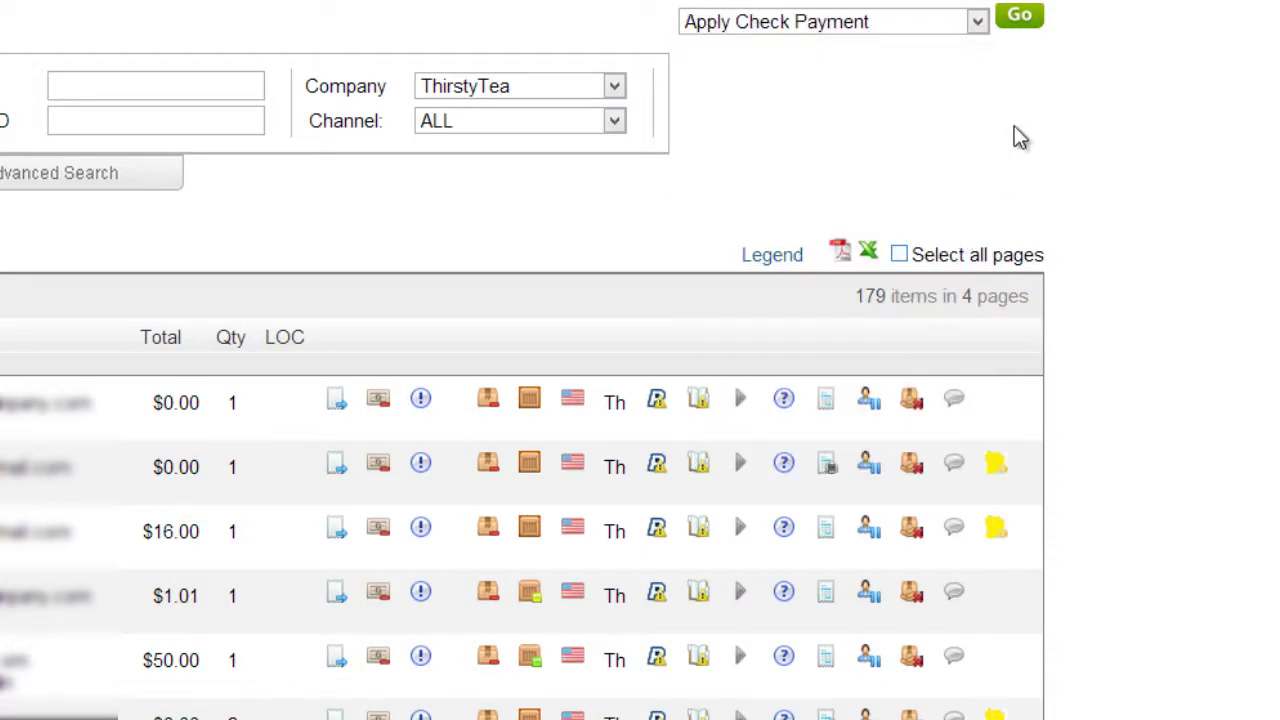
click(1030, 16)
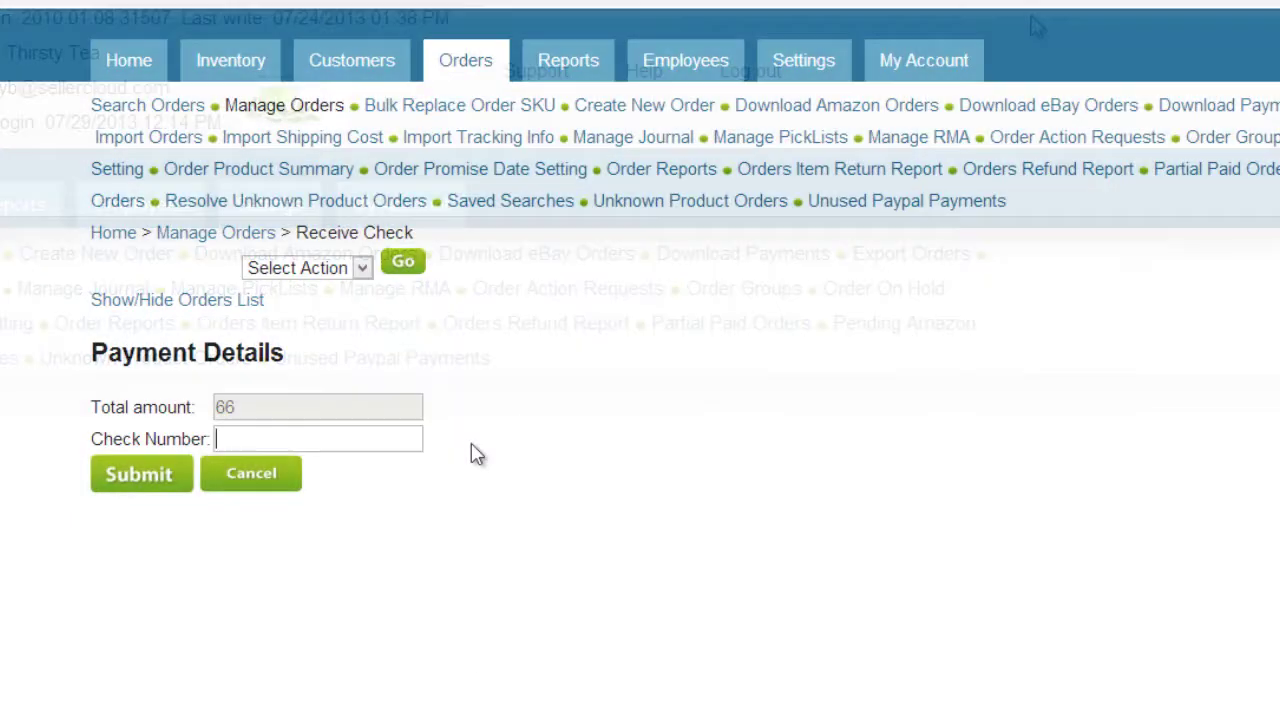
text(12345)
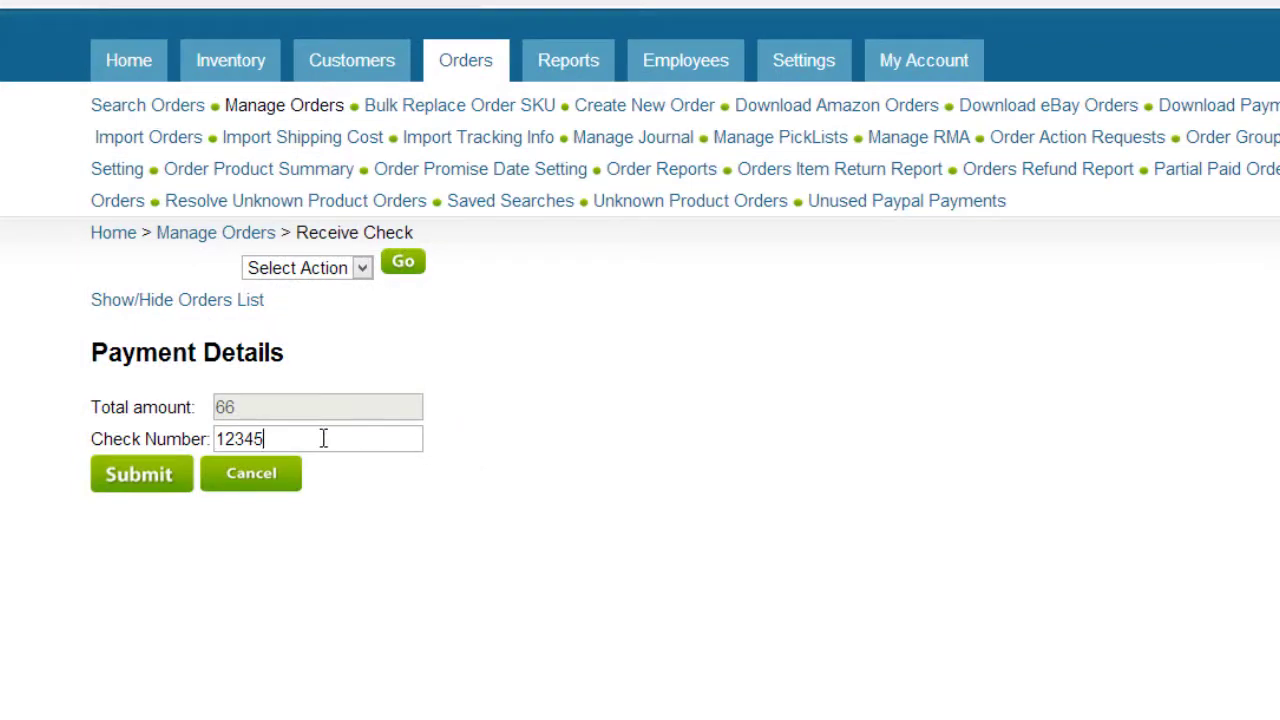
click(168, 486)
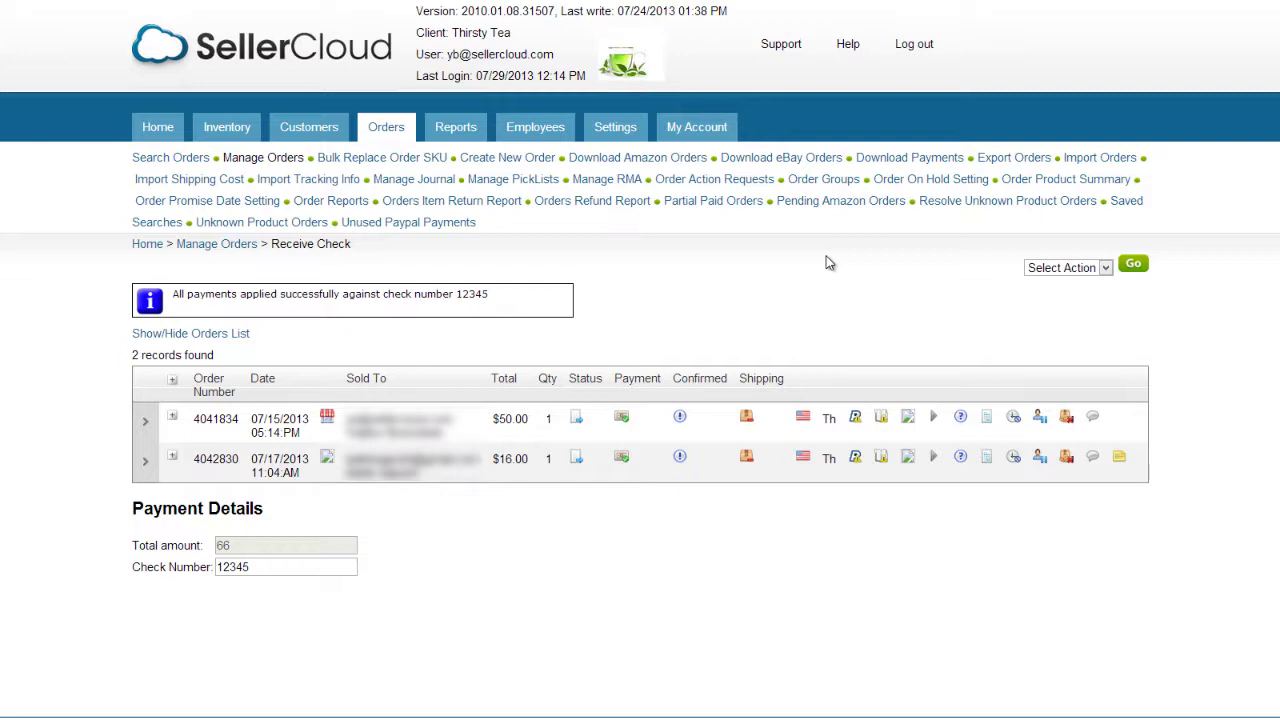
Print the receipt for the check payment applied to the two orders.
click(1094, 268)
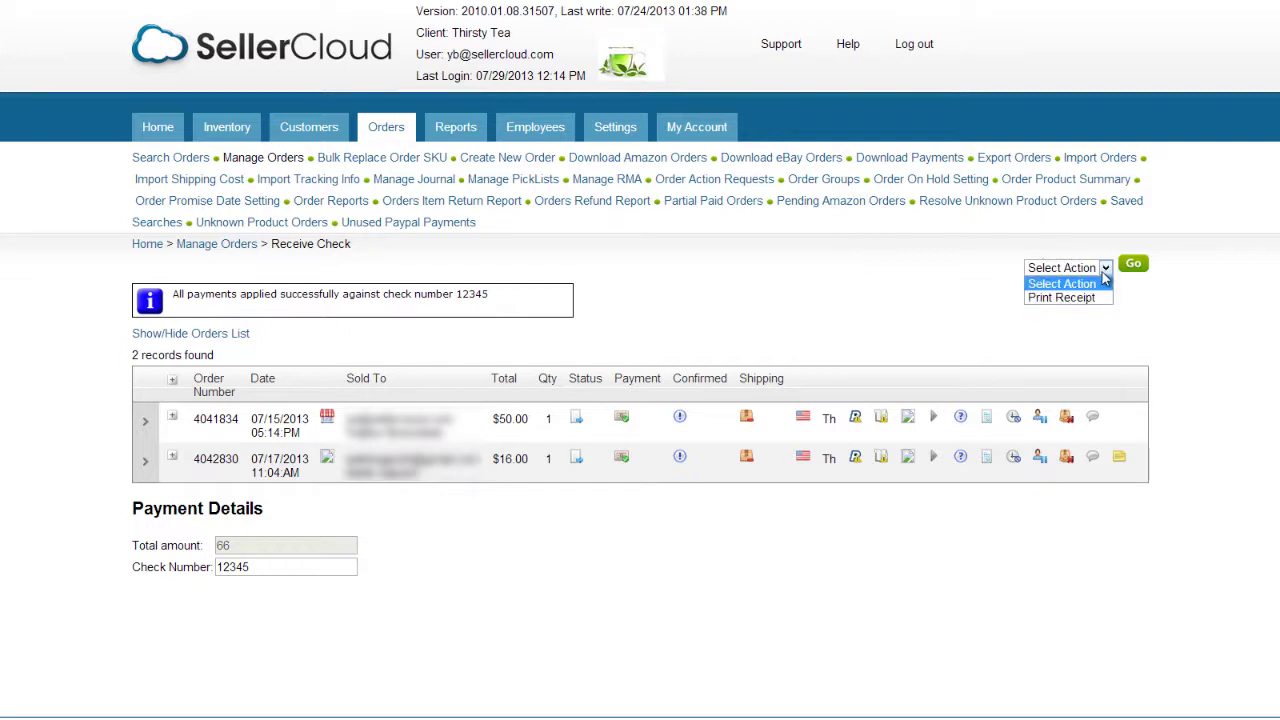
click(1090, 304)
click(1131, 265)
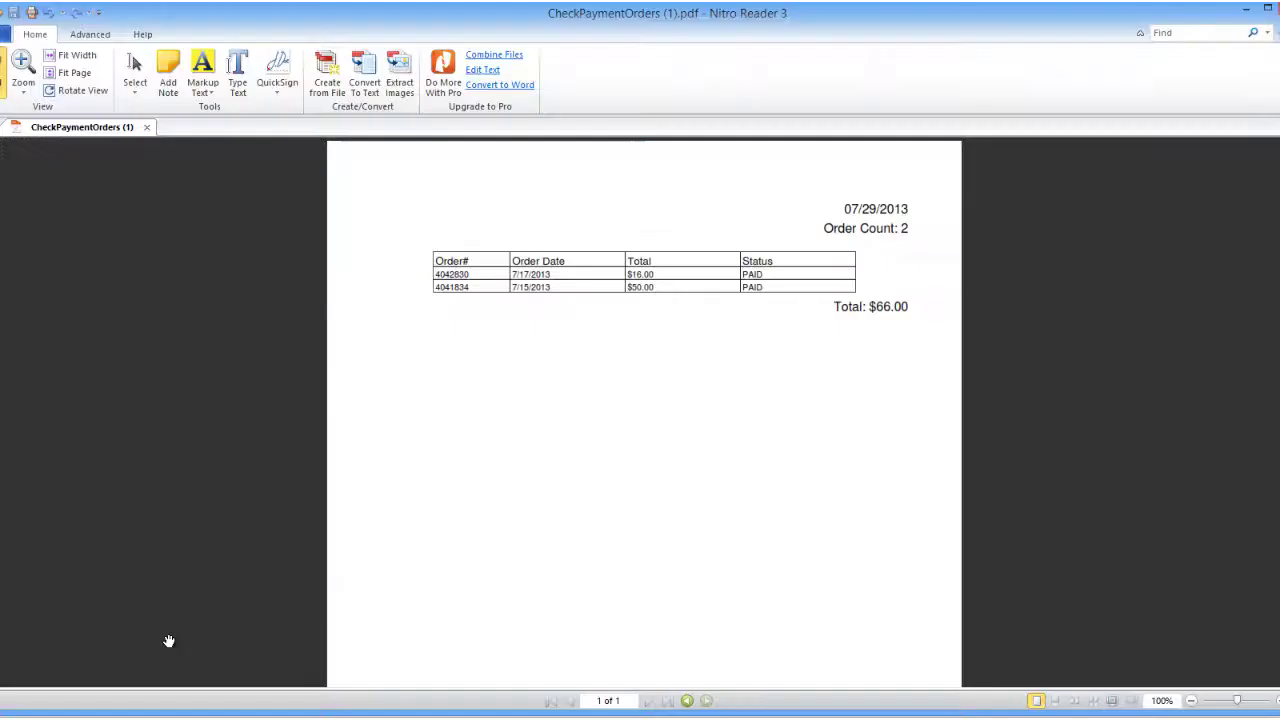